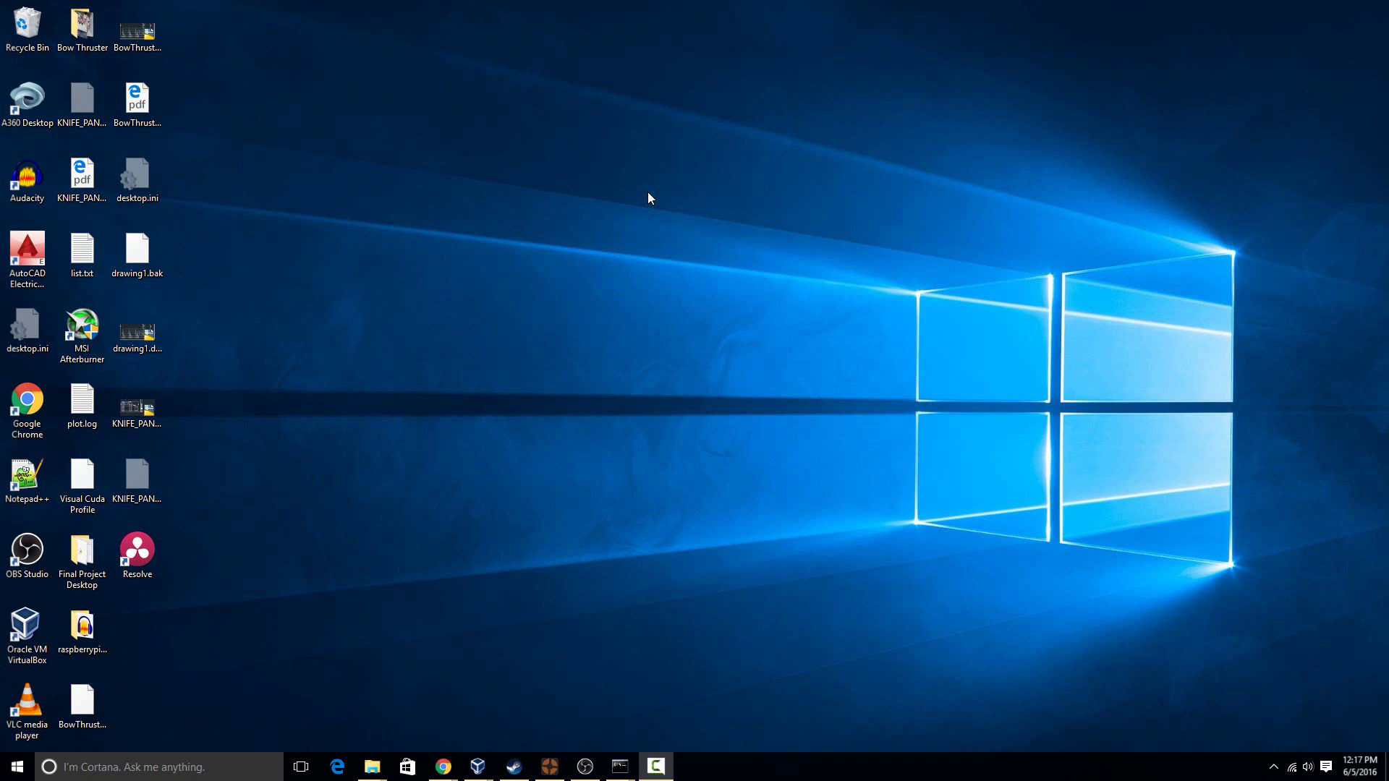
Open the Display settings page from the desktop's right-click menu
right_click(768, 341)
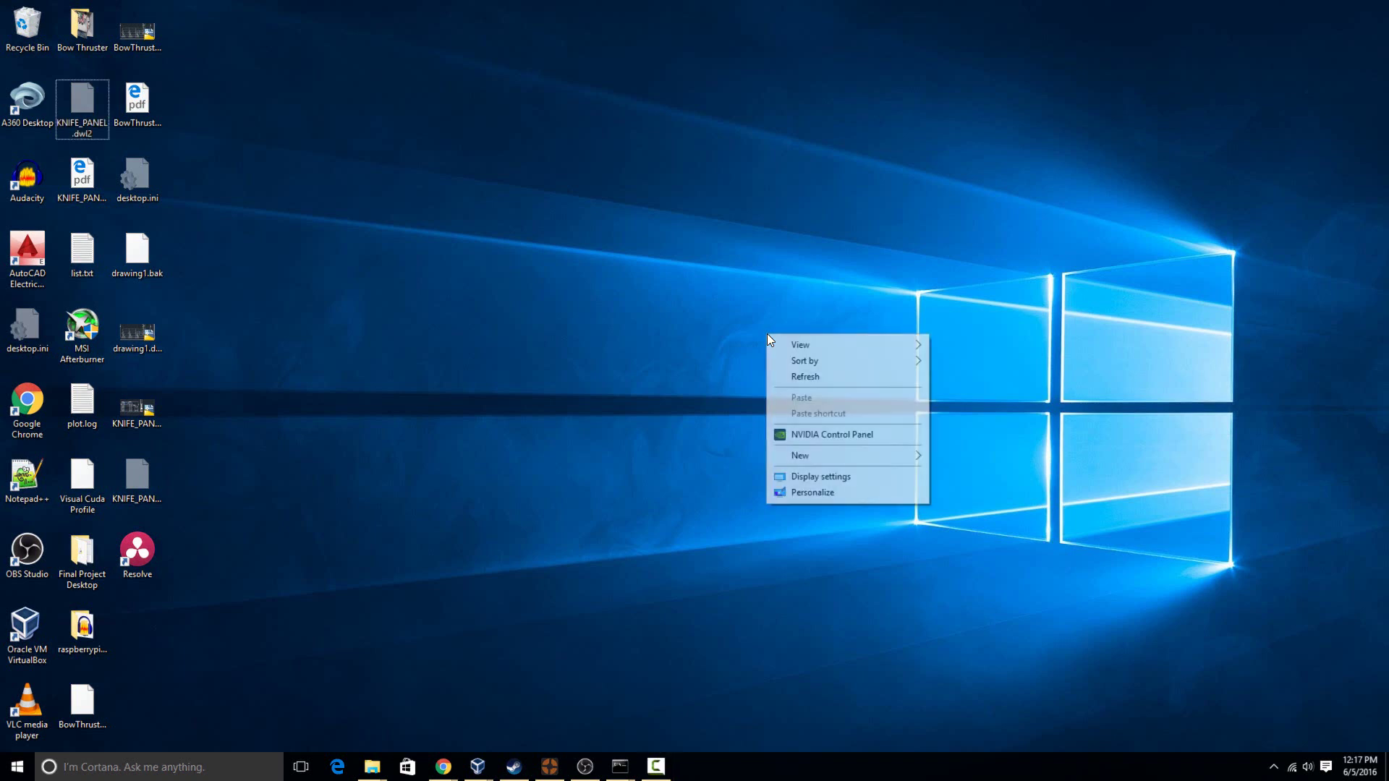
left_click(828, 476)
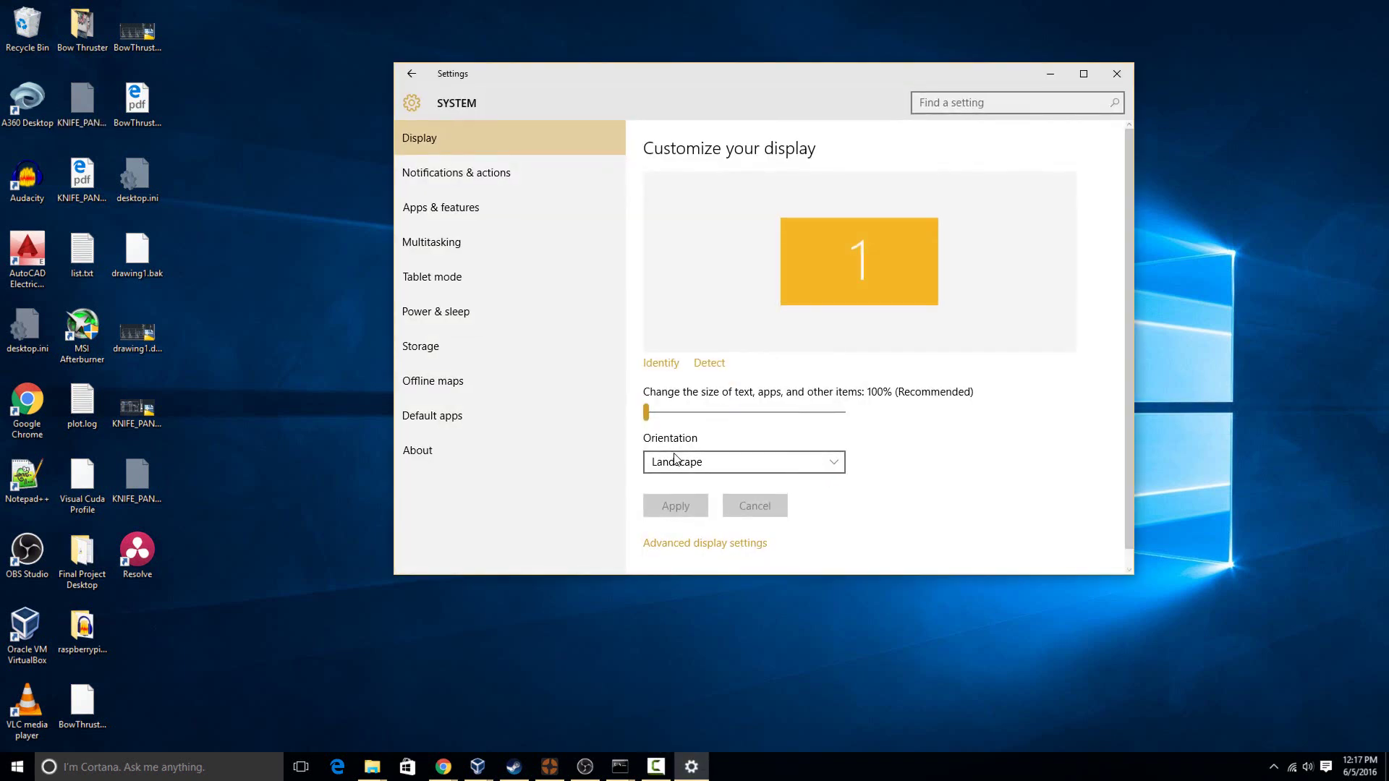
Choose Landscape (flipped) in the Orientation dropdown
left_click(732, 466)
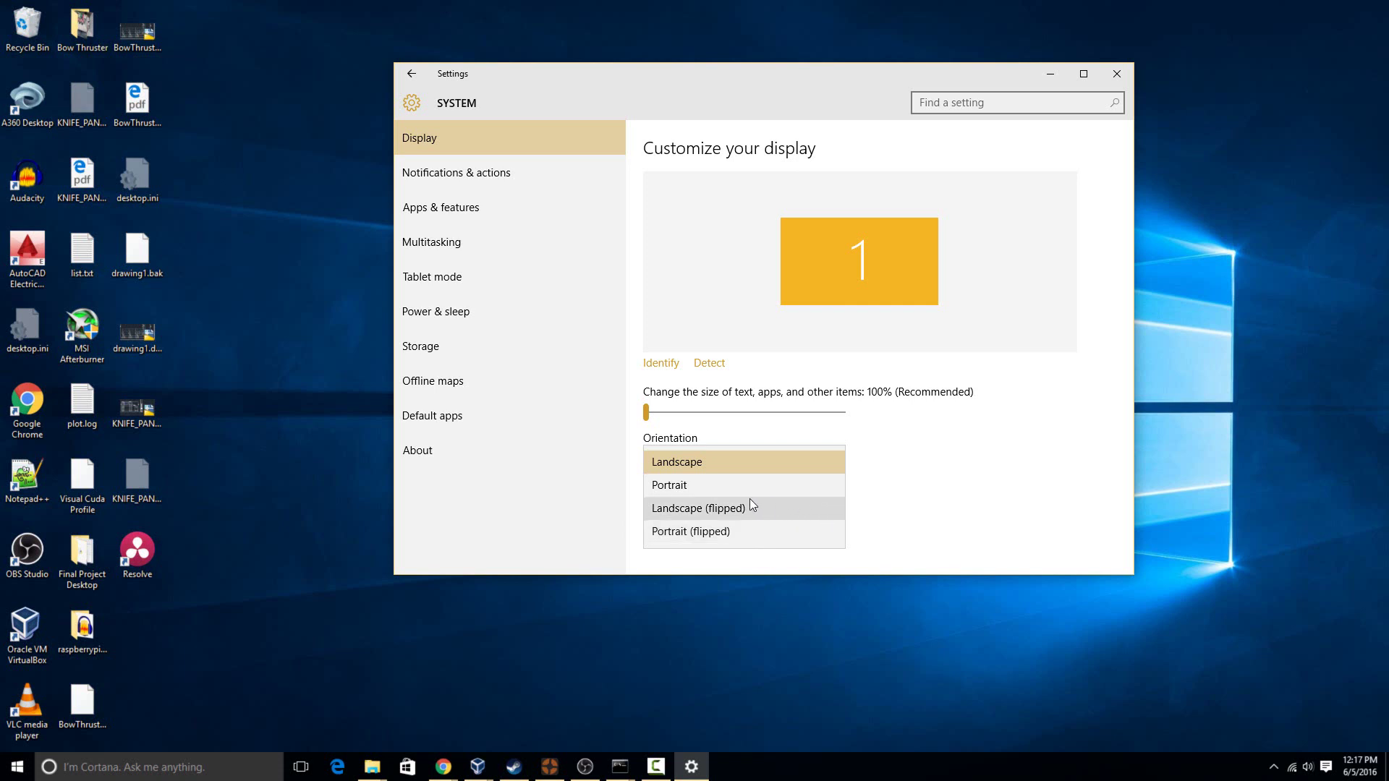
left_click(748, 506)
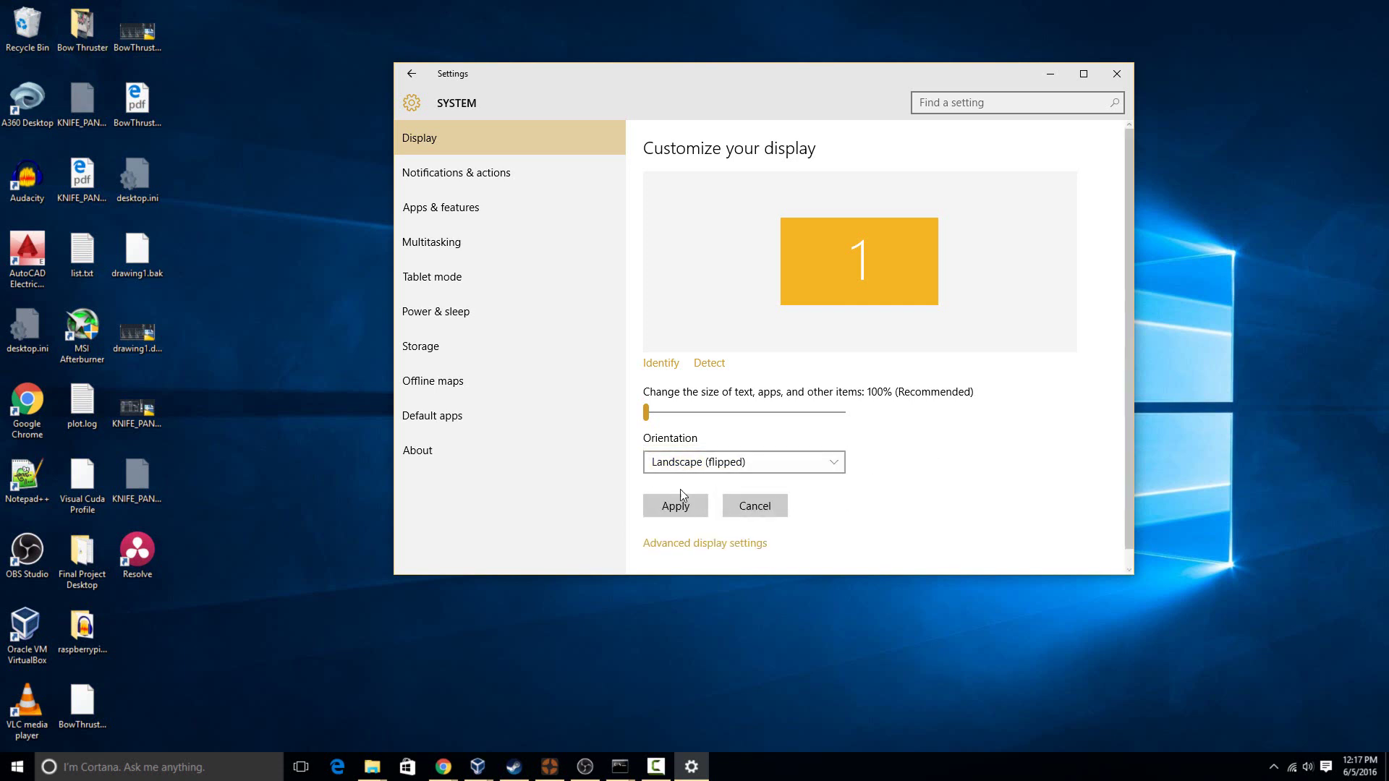
Apply the Landscape (flipped) orientation, bringing up the keep-or-revert countdown prompt
left_click(683, 512)
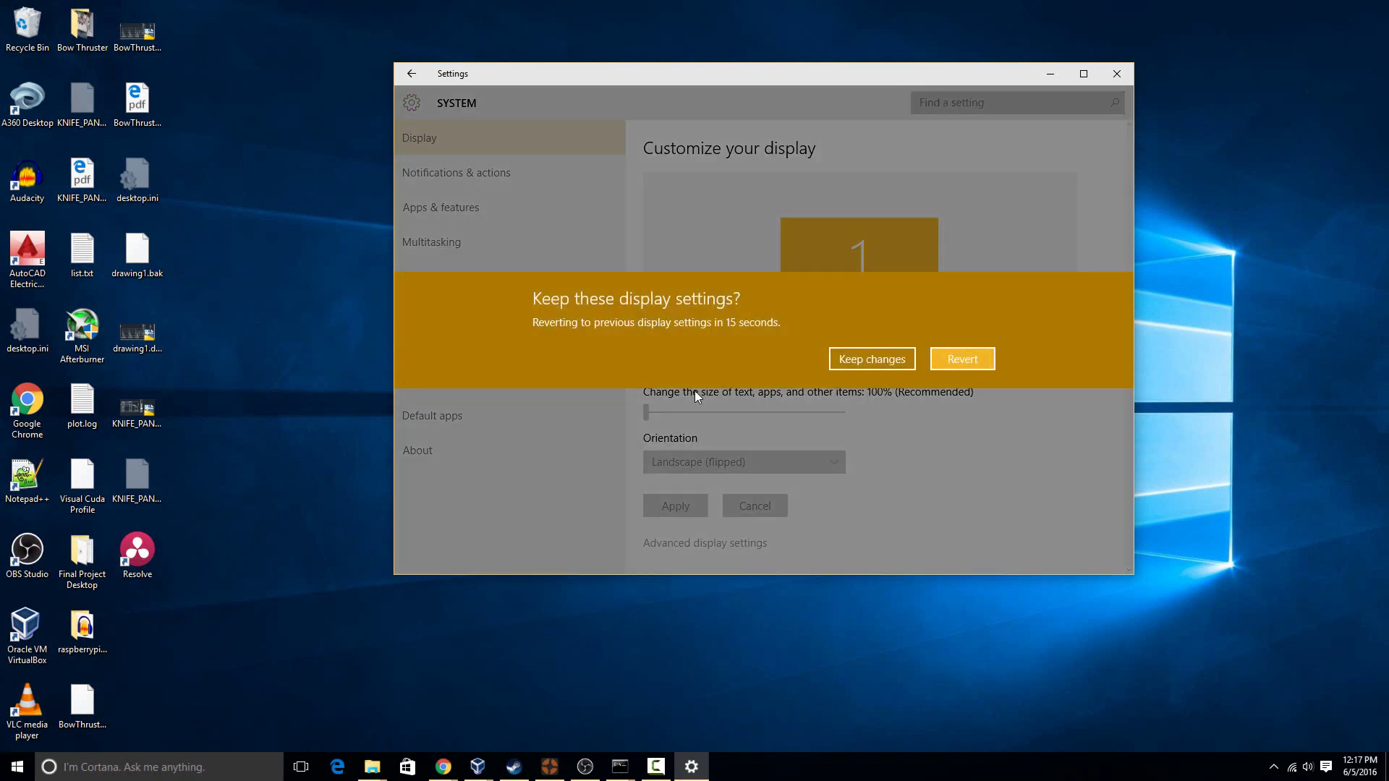